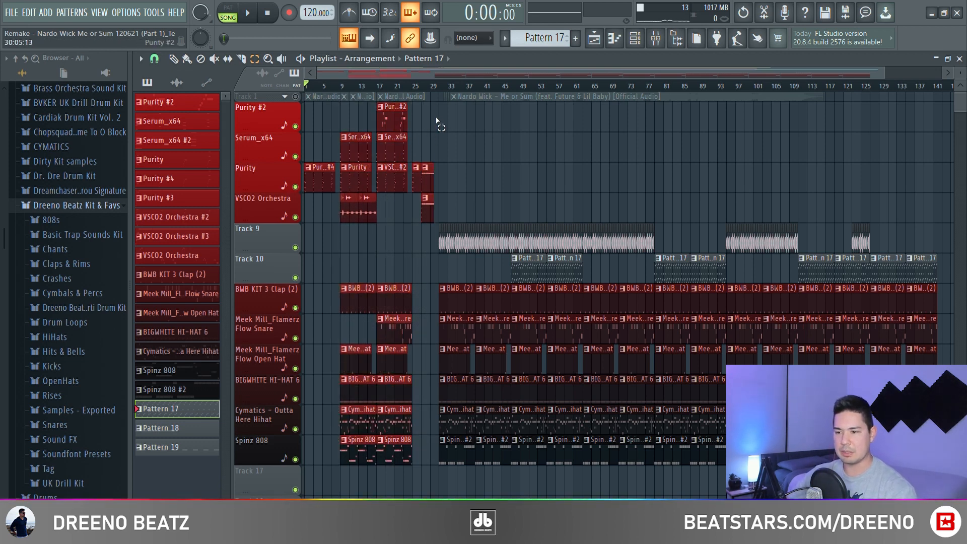
Select the arrangement's second-half clips from bar 31 onward and set the song position to bar 9.
drag(446, 130, 955, 466)
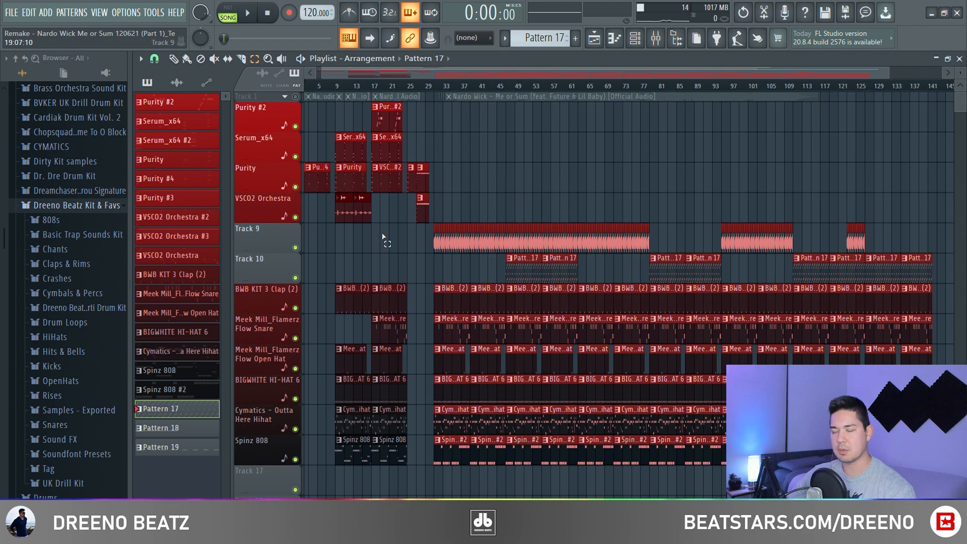
click(340, 85)
scroll(340, 242, up, 3)
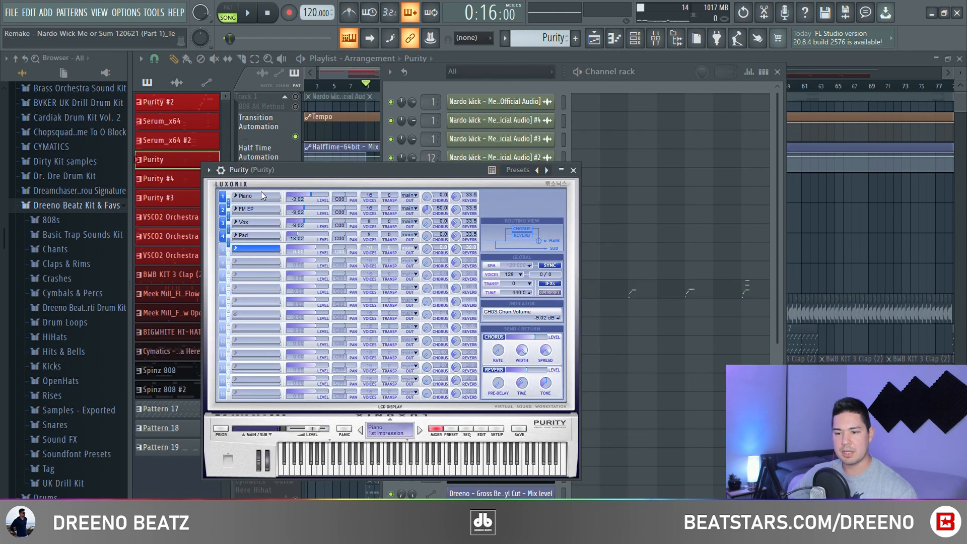
Inspect the harp instrument in the VSCO2 Orchestra #2 channel and select the eight-bar intro on the playlist timeline.
click(574, 171)
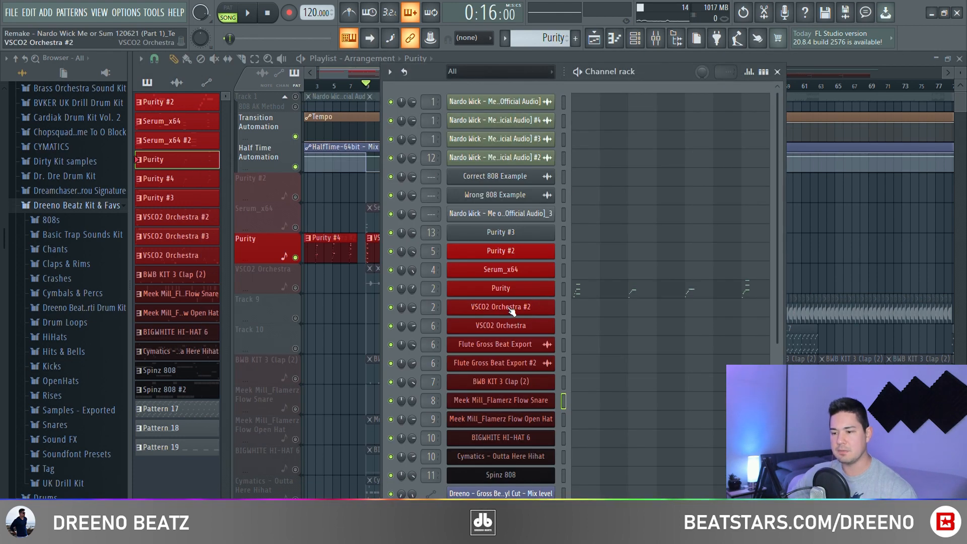
click(511, 308)
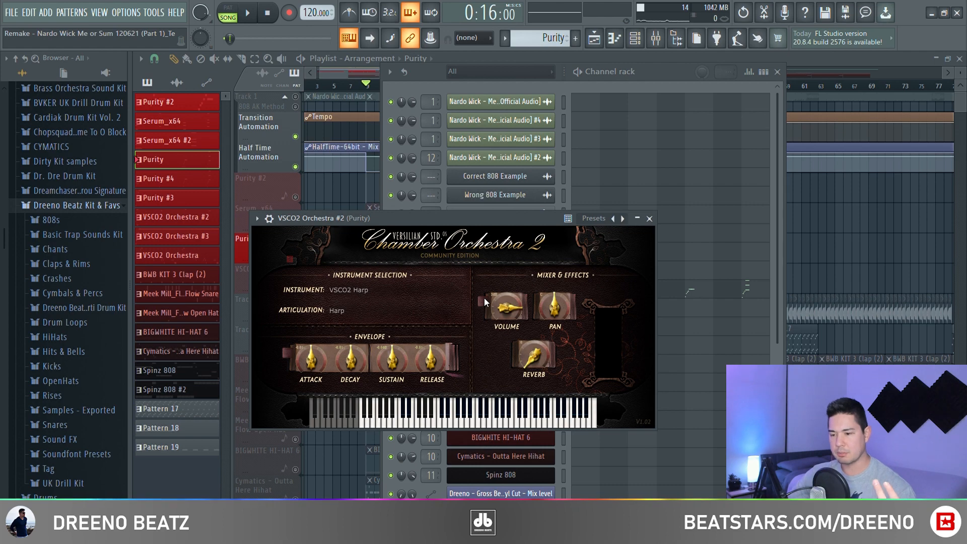
click(766, 53)
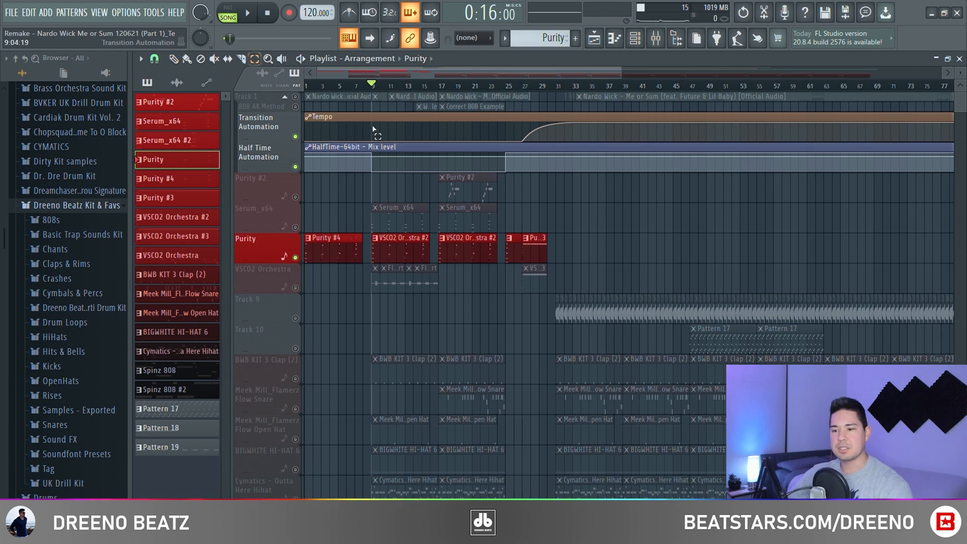
drag(369, 86, 358, 86)
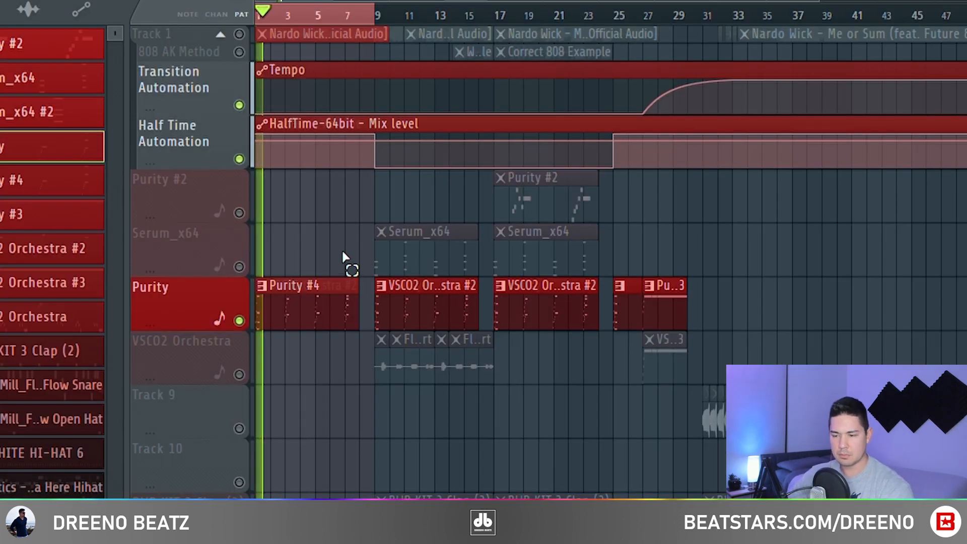
scroll(343, 257, up, 5)
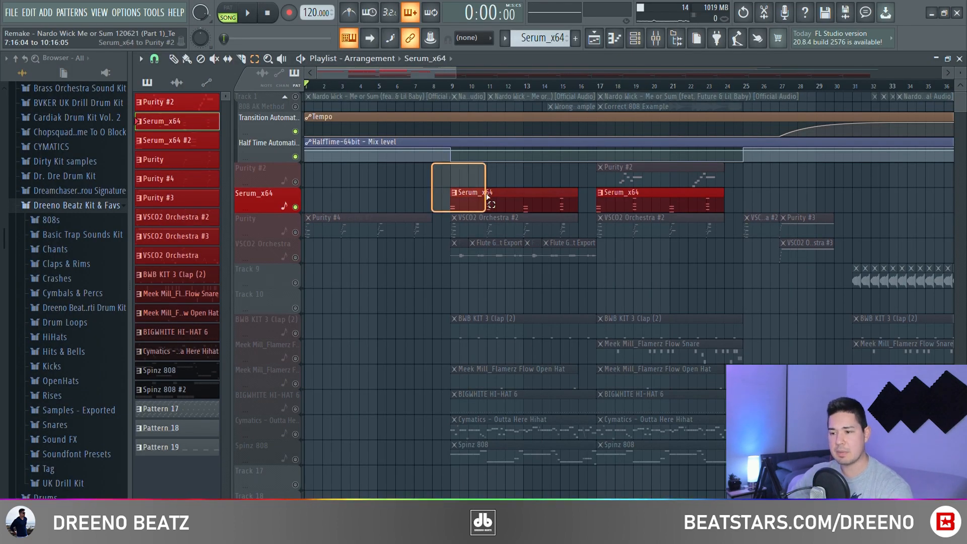
Play the Serum_x64 pattern in the piano roll and open RC-20 Retro Color on the Serum_x64 mixer track.
click(614, 38)
key(space)
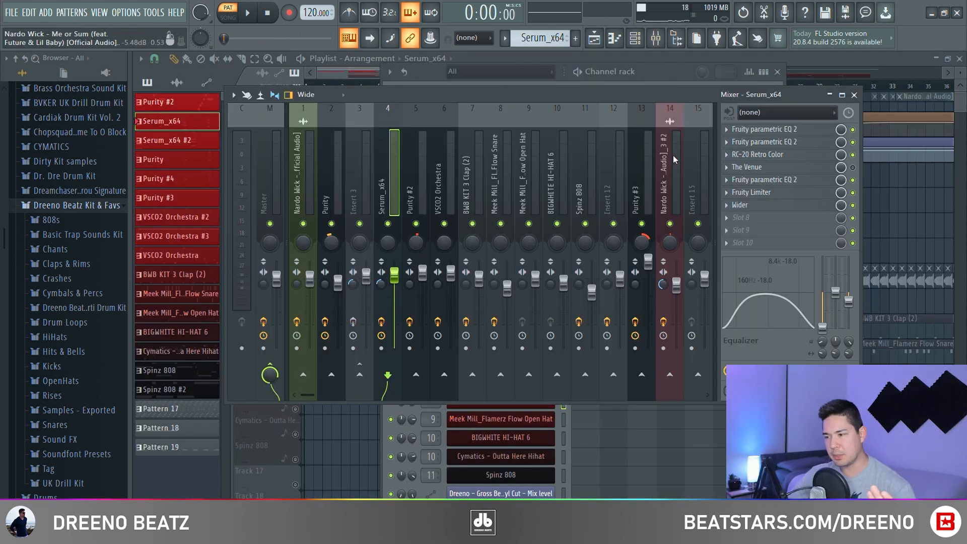
click(740, 156)
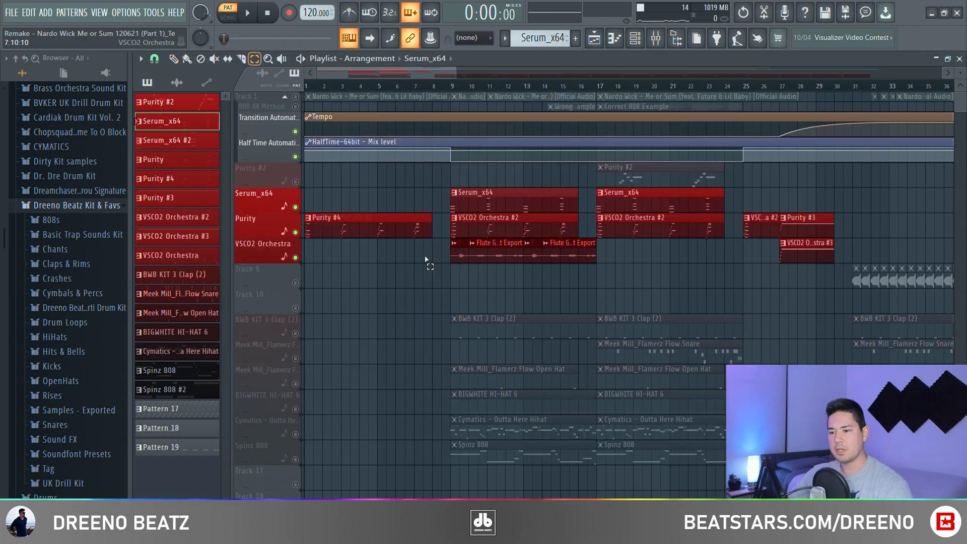
Select the flute export clips starting at bar 9 and open the Gross Beat Vinyl Cut effect on the VSCO2 Orchestra mixer track.
drag(424, 256, 591, 268)
click(636, 42)
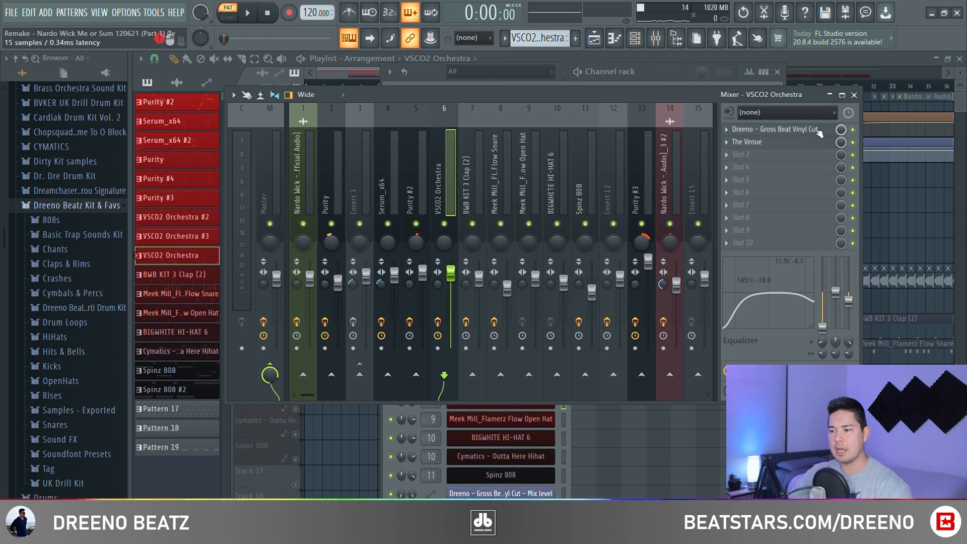
click(787, 132)
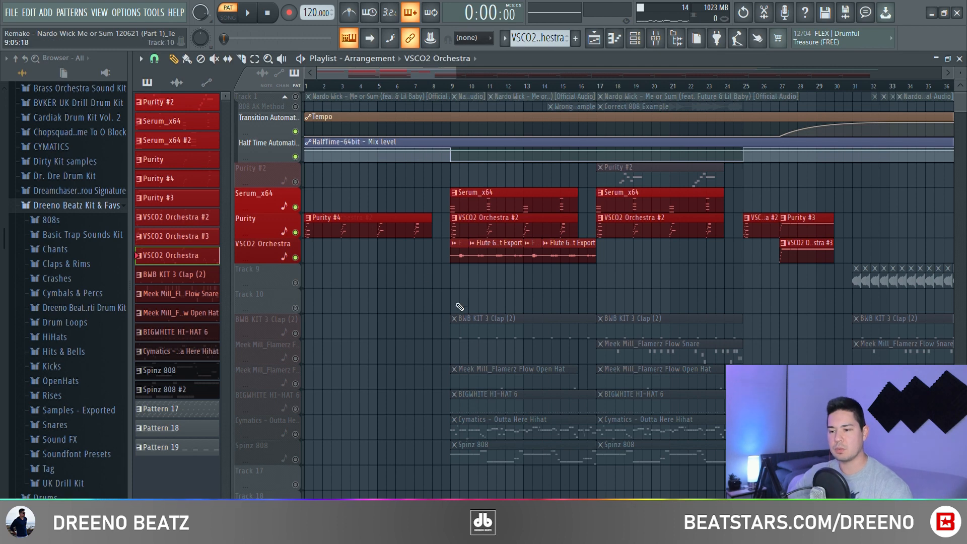
Play the Serum, Purity and VSCO2 Orchestra melody tracks from bar 9, followed by the drum and 808 tracks.
scroll(468, 304, up, 3)
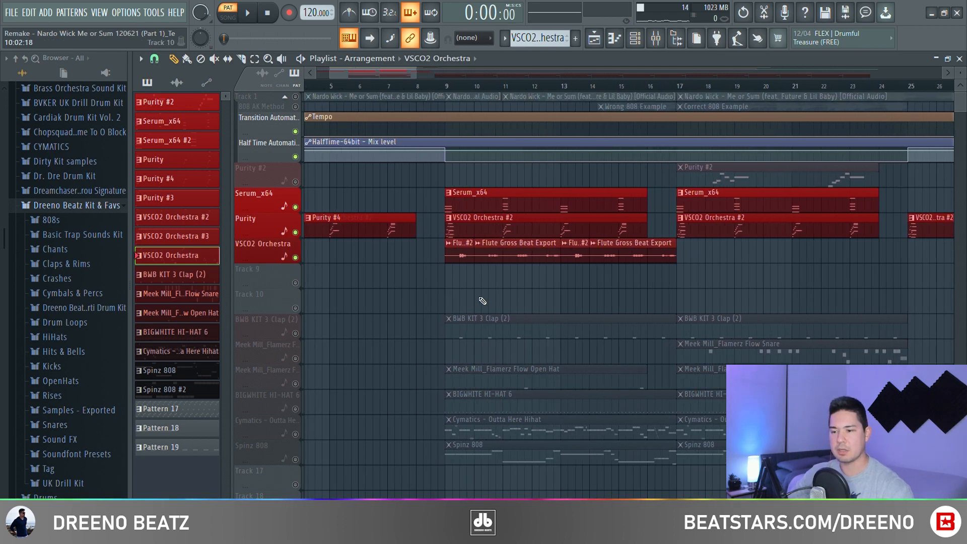
scroll(491, 301, up, 3)
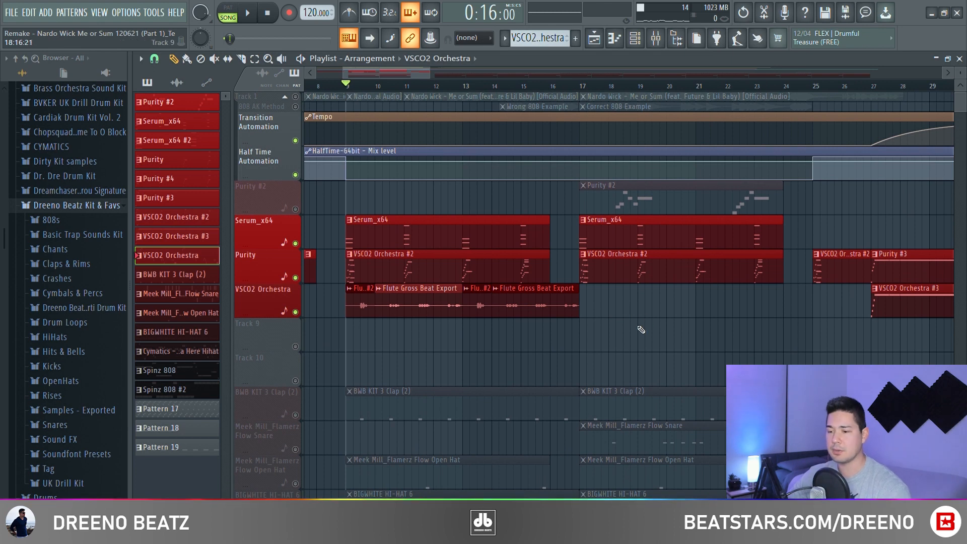
key(space)
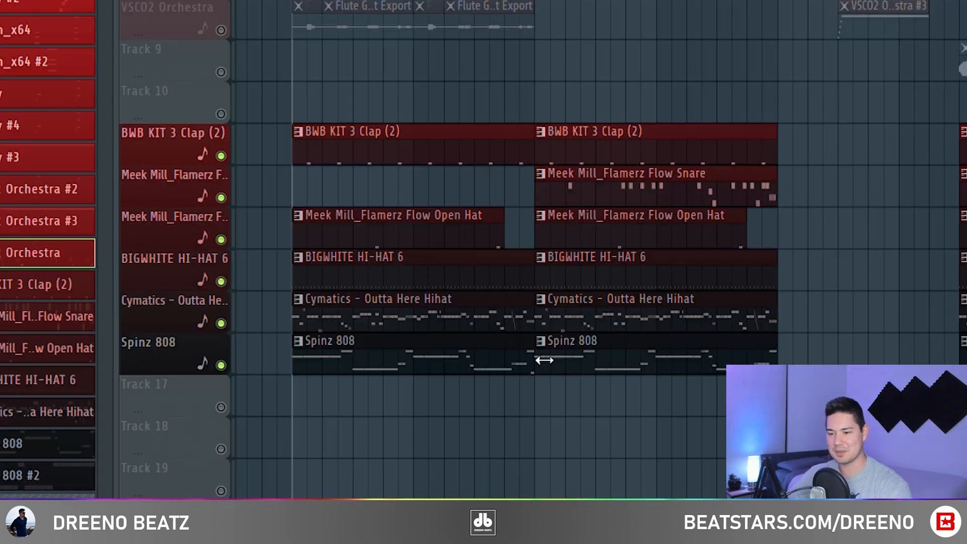
key(space)
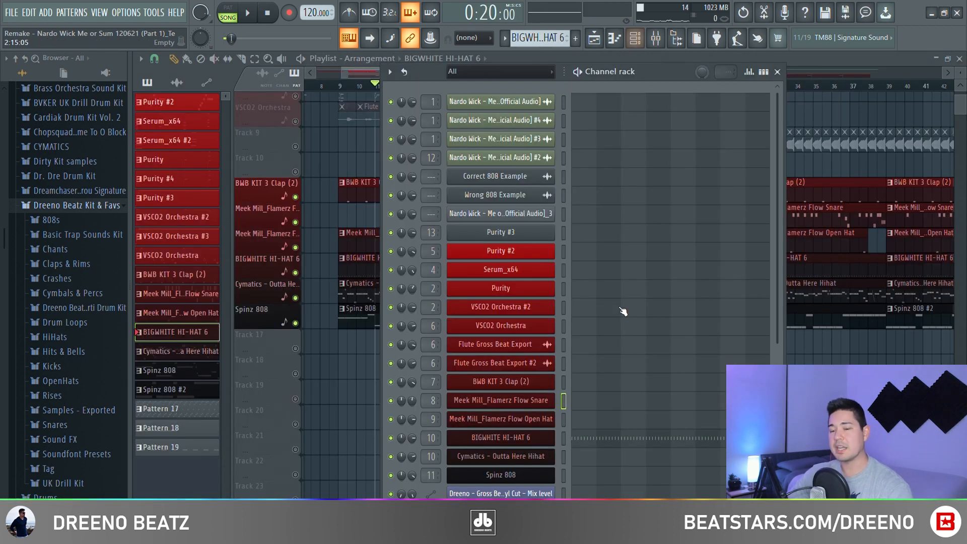
Inspect the BIGWHITE HI-HAT 6 and Cymatics - Outta Here Hihat samples, and play the Cymatics hi-hat pattern in the piano roll.
click(509, 437)
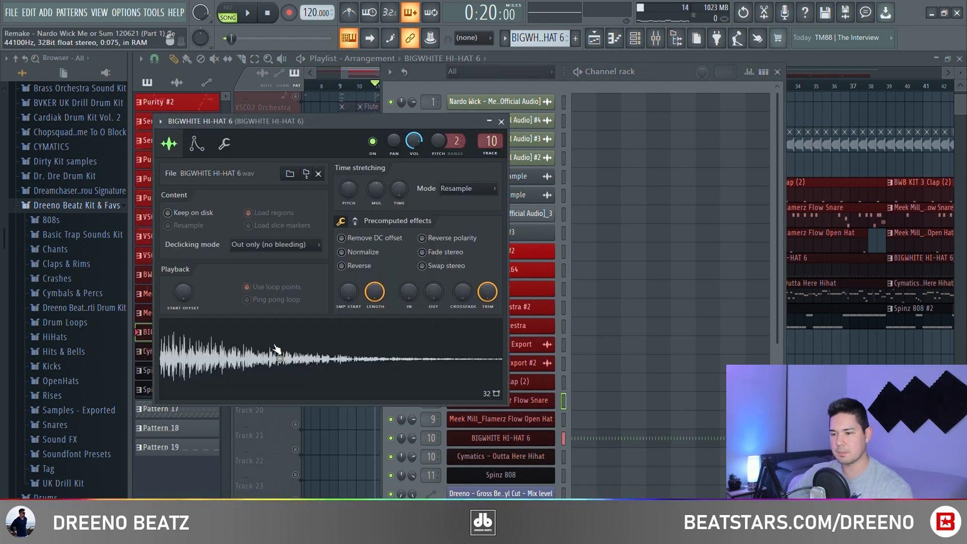
key(F7)
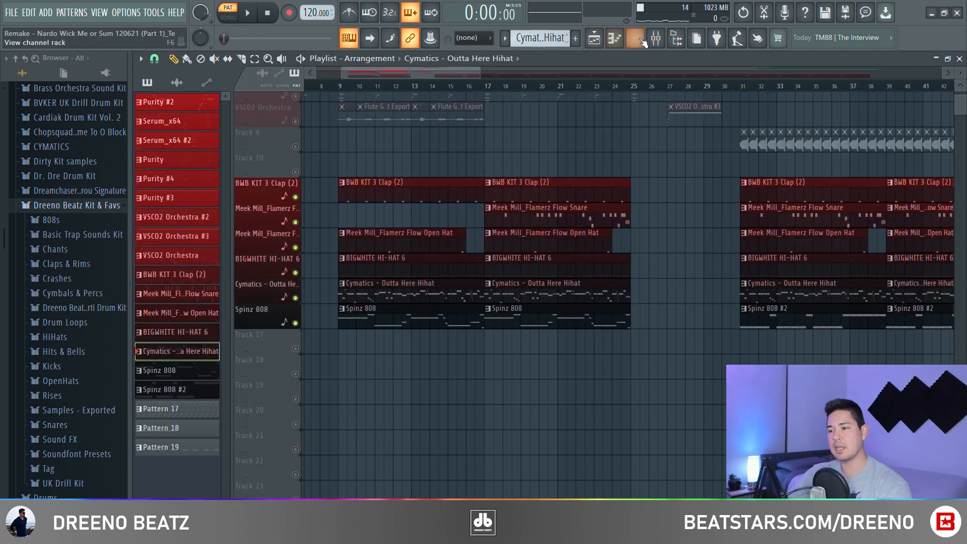
click(638, 39)
click(498, 457)
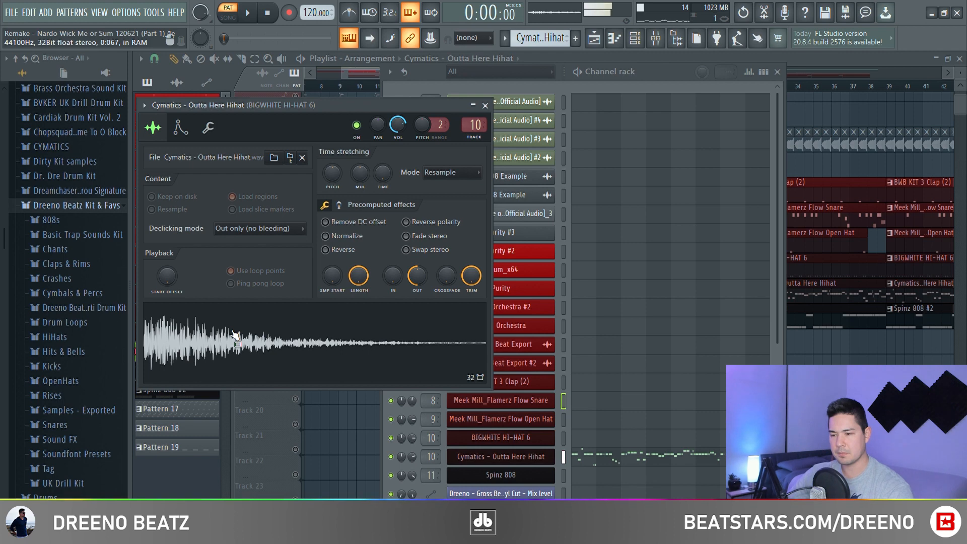
key(Escape)
click(615, 455)
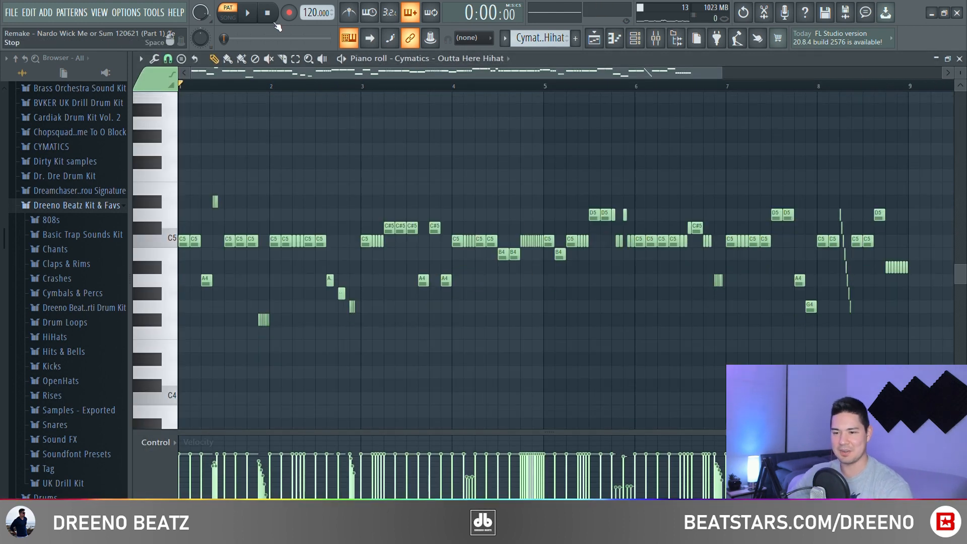
key(space)
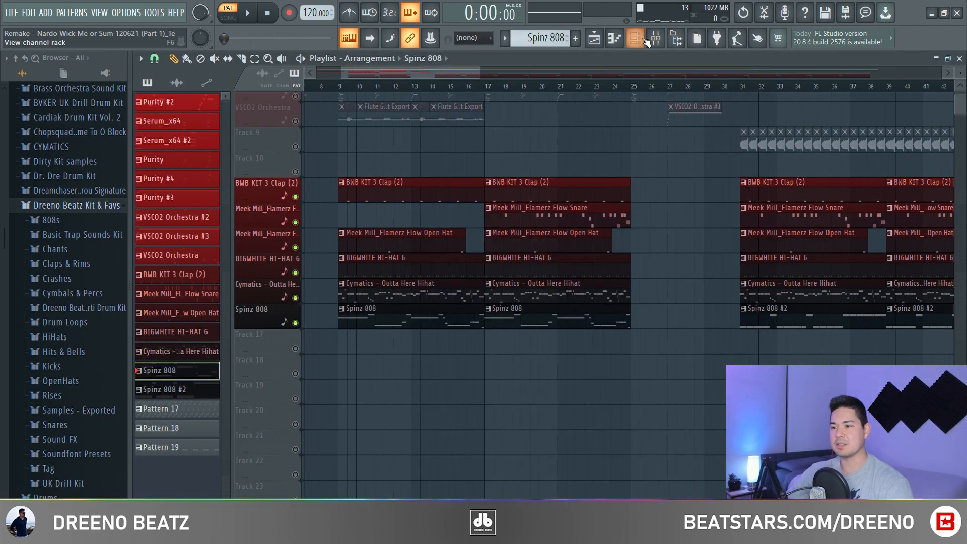
Inspect the Spinz 808 channel and play its pattern in the piano roll.
click(635, 38)
scroll(508, 437, down, 5)
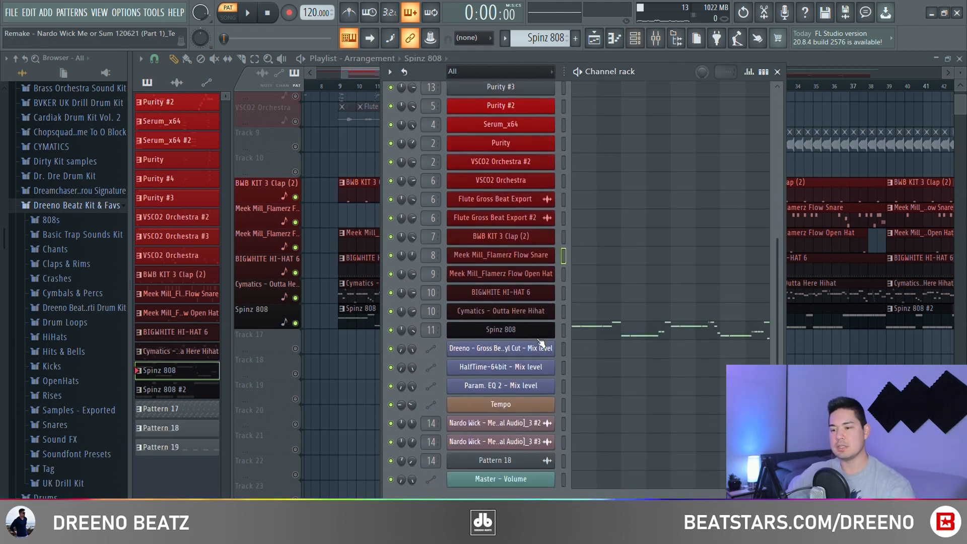
click(522, 332)
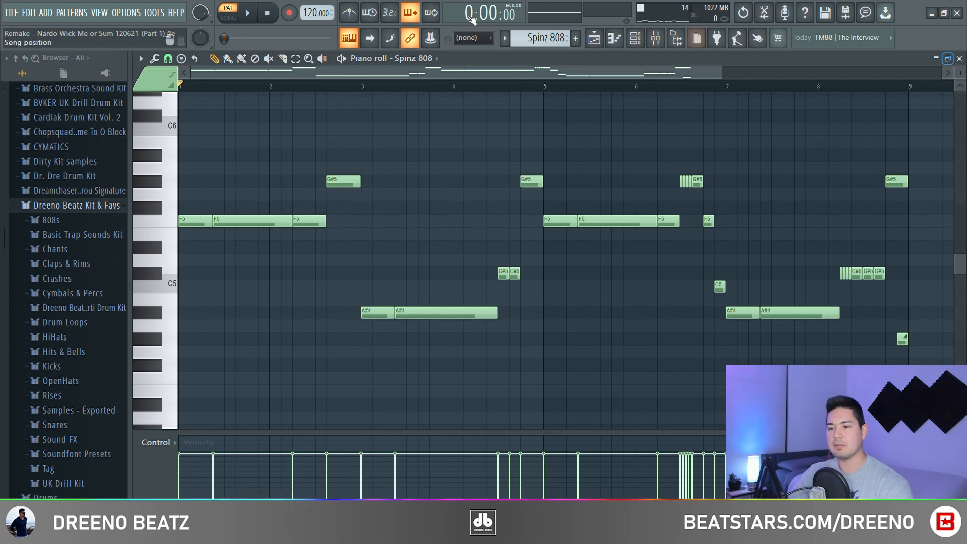
key(space)
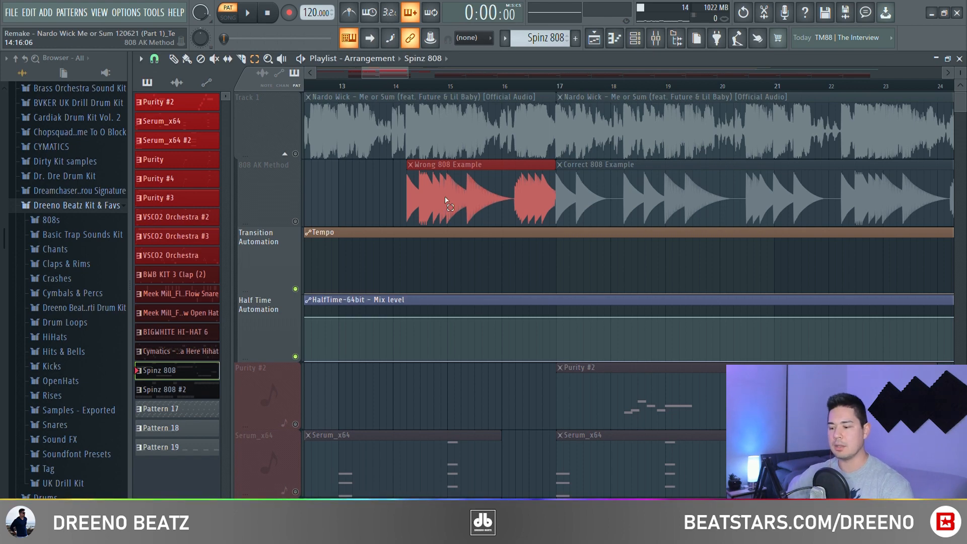
Overlay the Wrong 808 Example clip on the song audio in Track 1 and compare their waveforms up close.
scroll(451, 208, up, 12)
key(shift+Up)
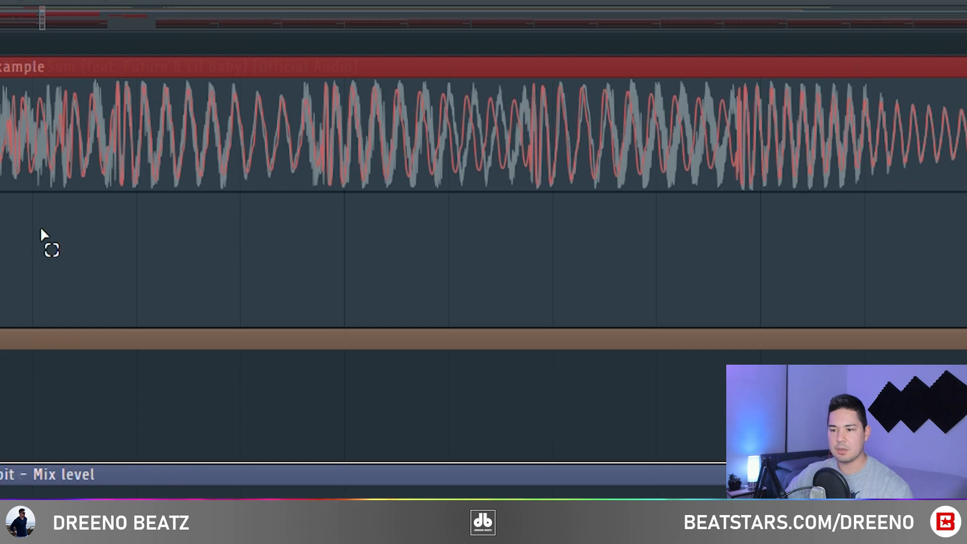
scroll(428, 170, up, 4)
drag(114, 244, 463, 63)
drag(526, 241, 909, 82)
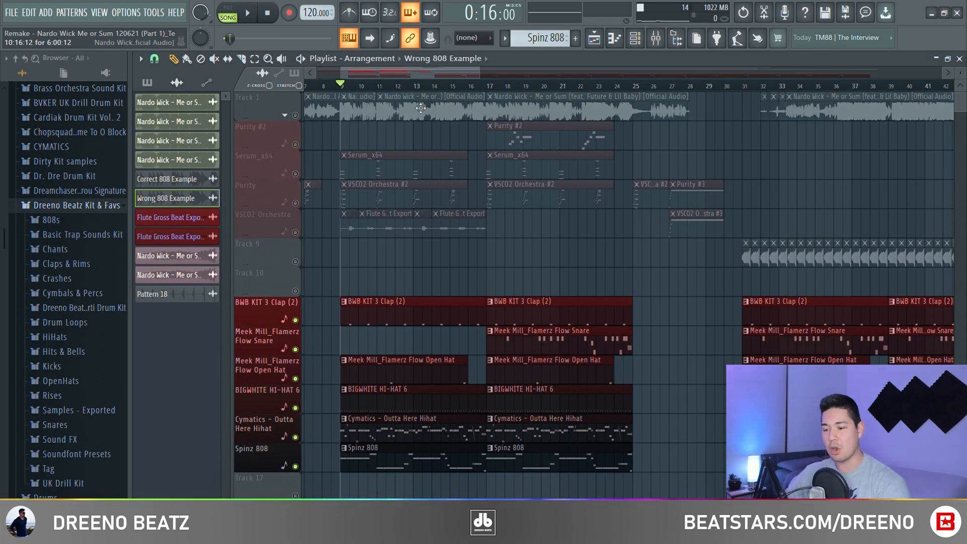
Play the drum and 808 tracks from bar 9, select bars 17 to 24, and audition the Meek Mill_Flamerz Flow Snare pattern.
key(space)
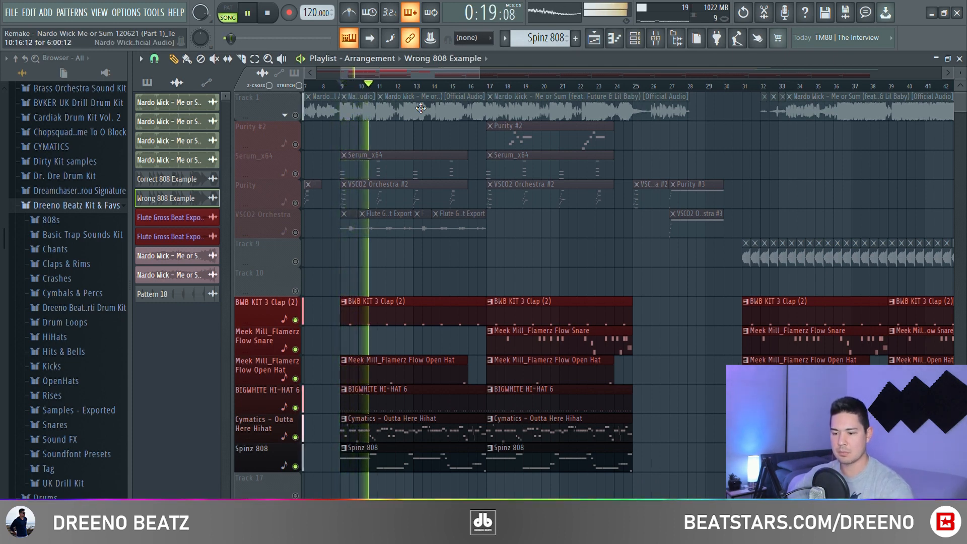
key(space)
drag(487, 87, 525, 93)
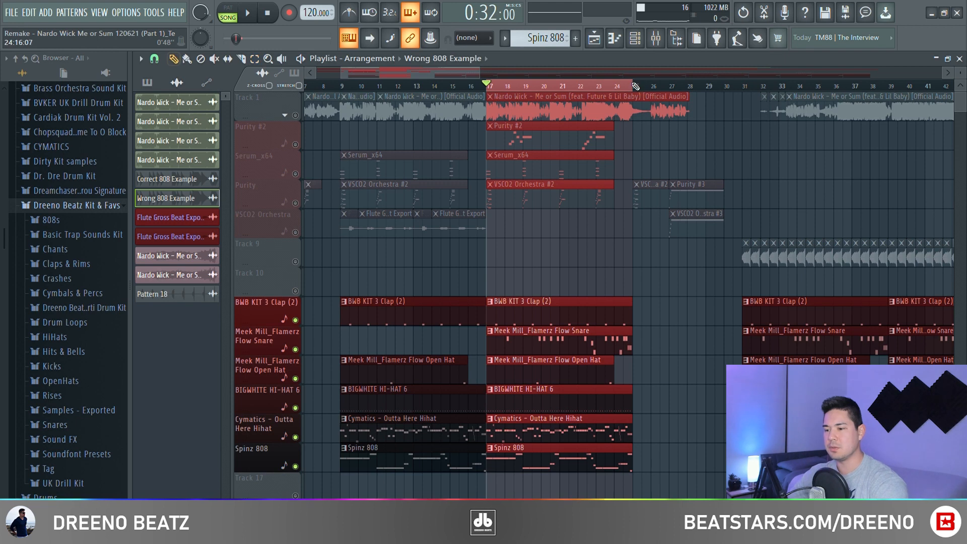
click(562, 330)
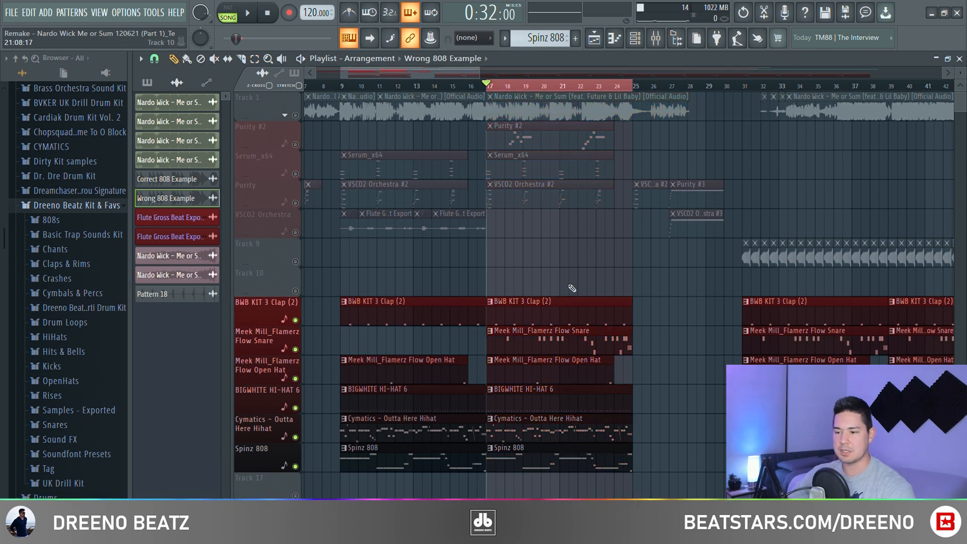
click(635, 45)
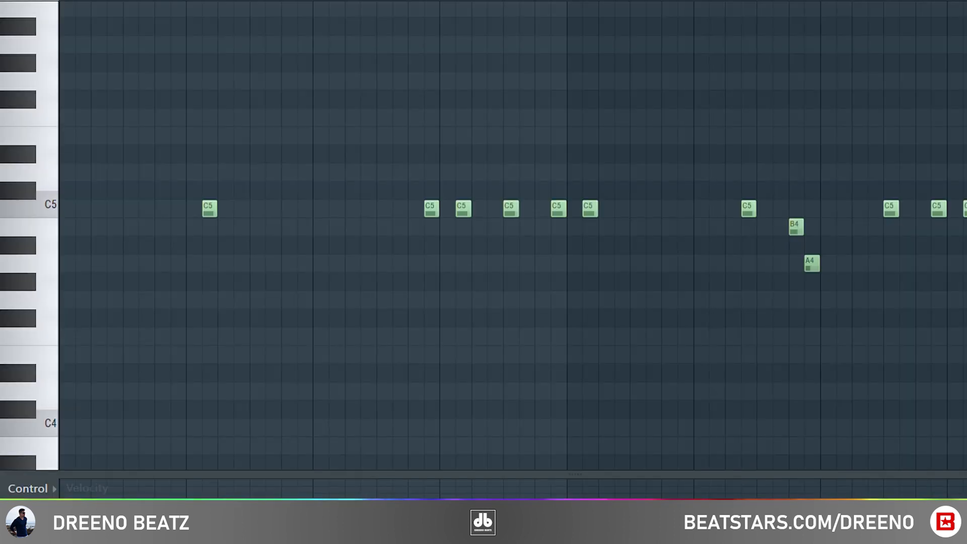
key(space)
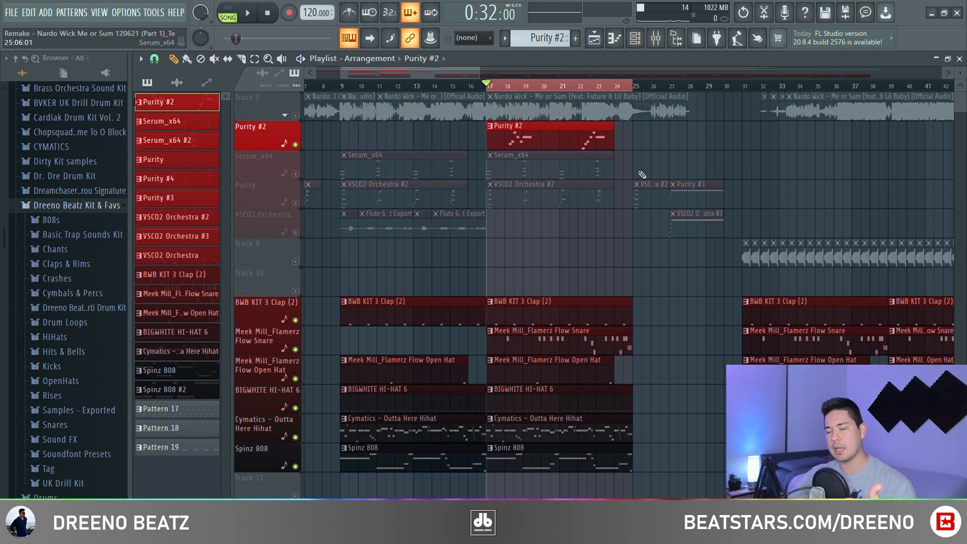
Review the Purity #2 channel and play all melody and drum tracks together from bar 17.
click(637, 44)
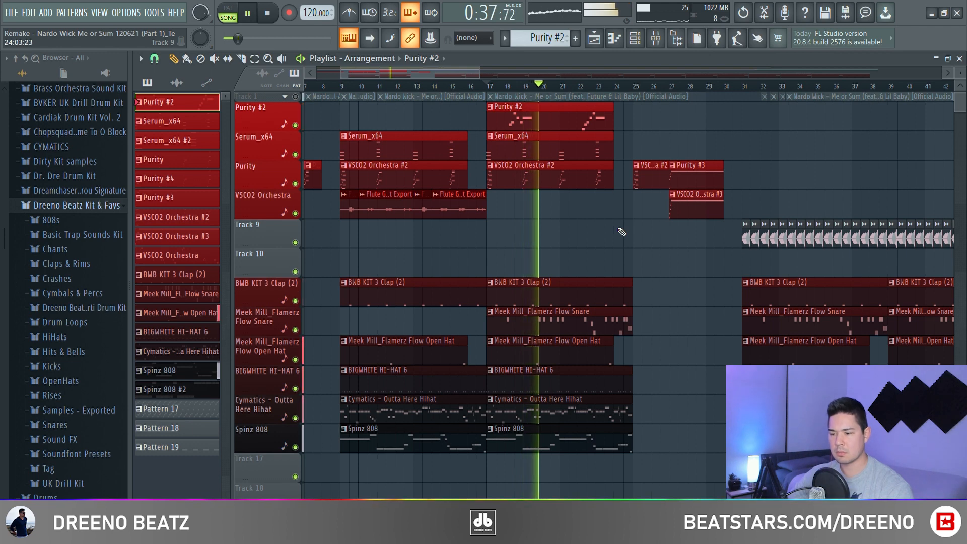
key(space)
Expand the automation tracks under Track 1 and play the tempo transition from bar 25 and the second section from bar 31.
click(284, 97)
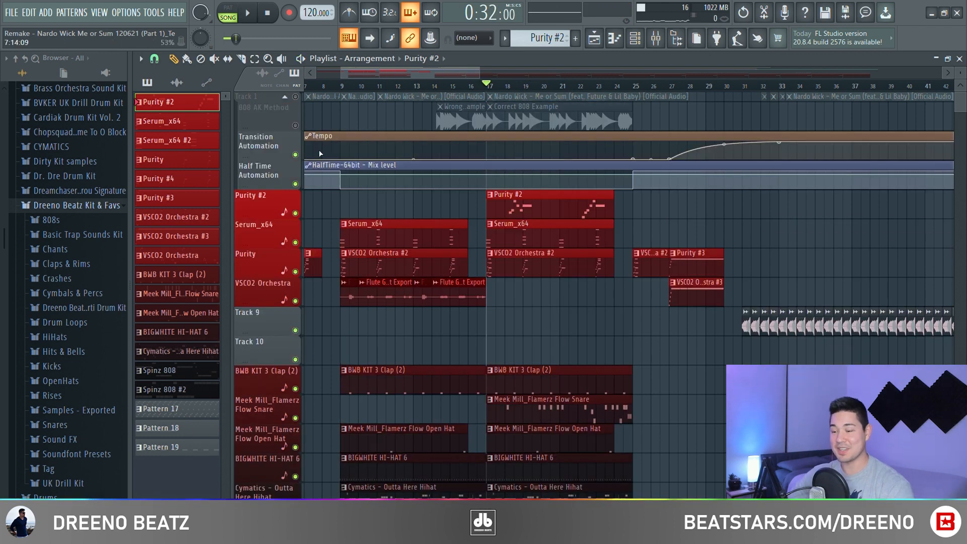
drag(434, 74, 477, 73)
click(436, 86)
key(space)
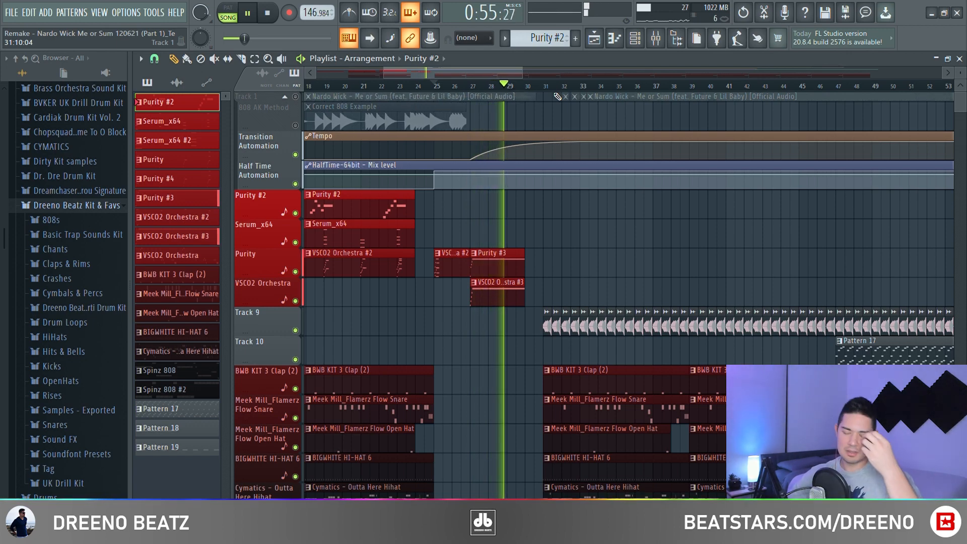
click(545, 86)
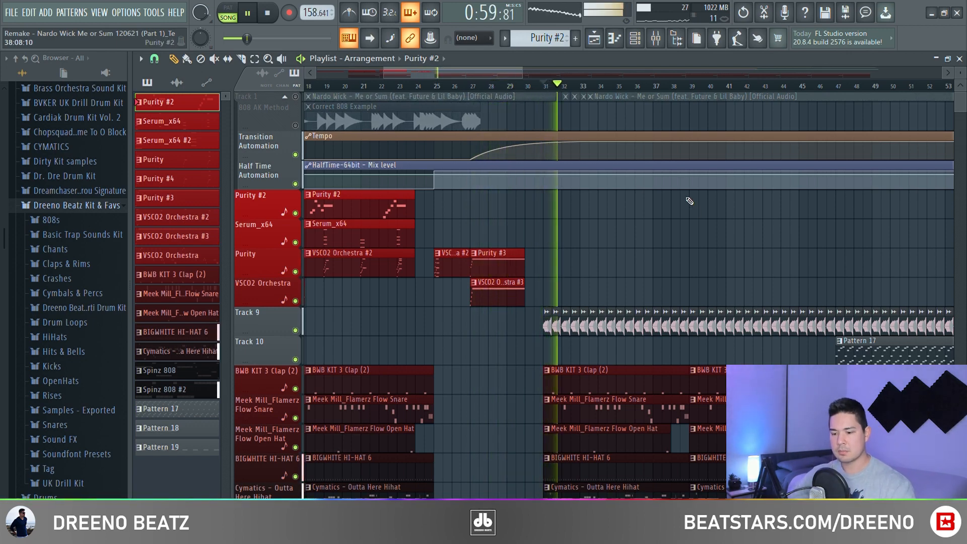
scroll(695, 210, down, 5)
scroll(442, 348, up, 5)
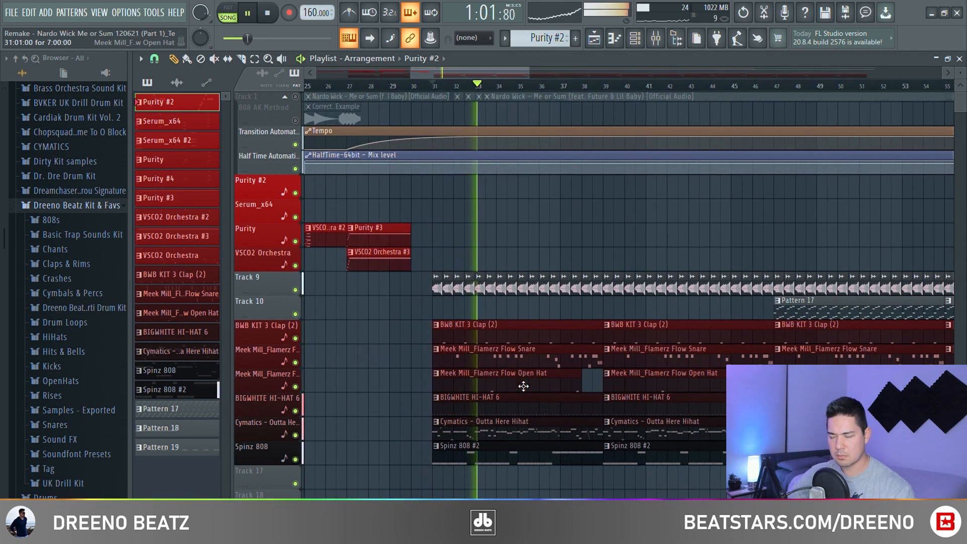
Open the Spinz 808 notes of the Spinz 808 #2 pattern and play the second section's 808 line.
scroll(574, 426, up, 3)
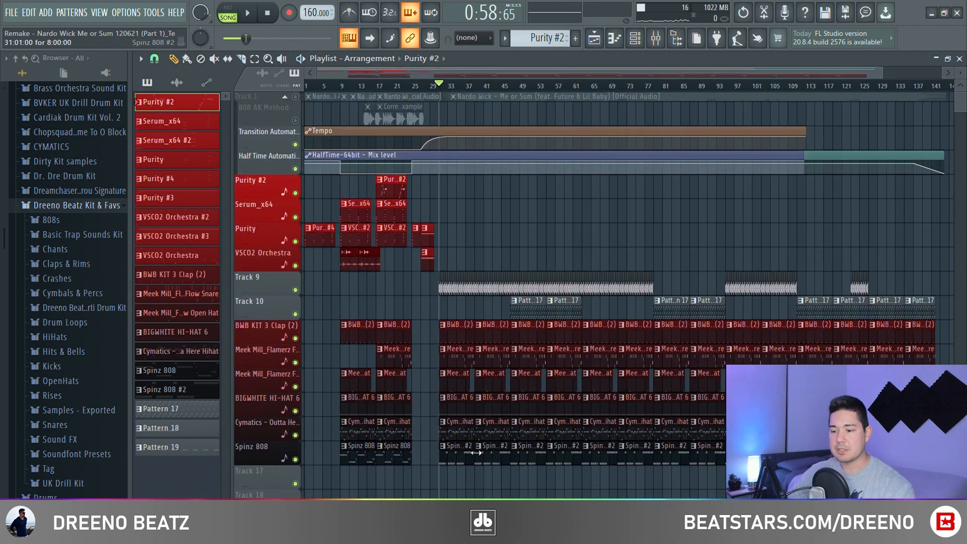
scroll(442, 472, up, 5)
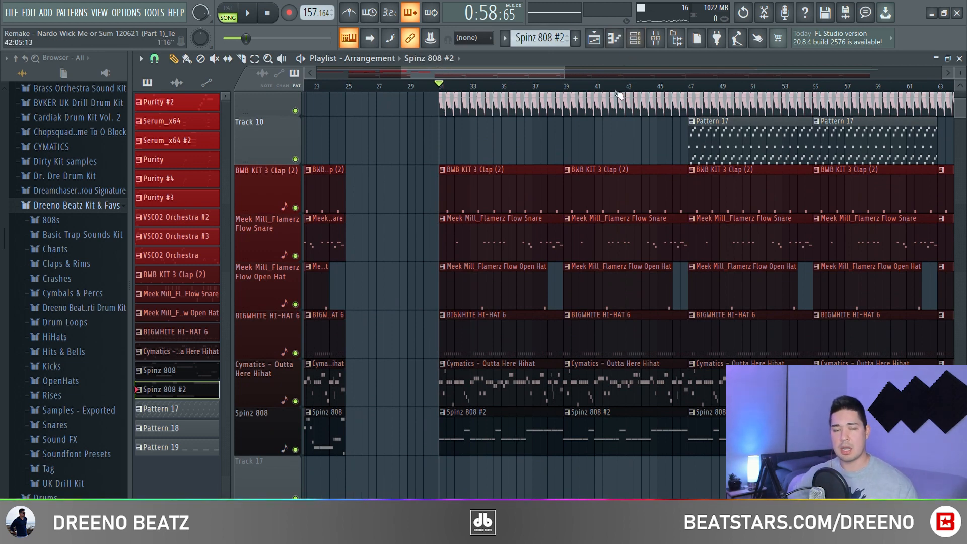
click(634, 41)
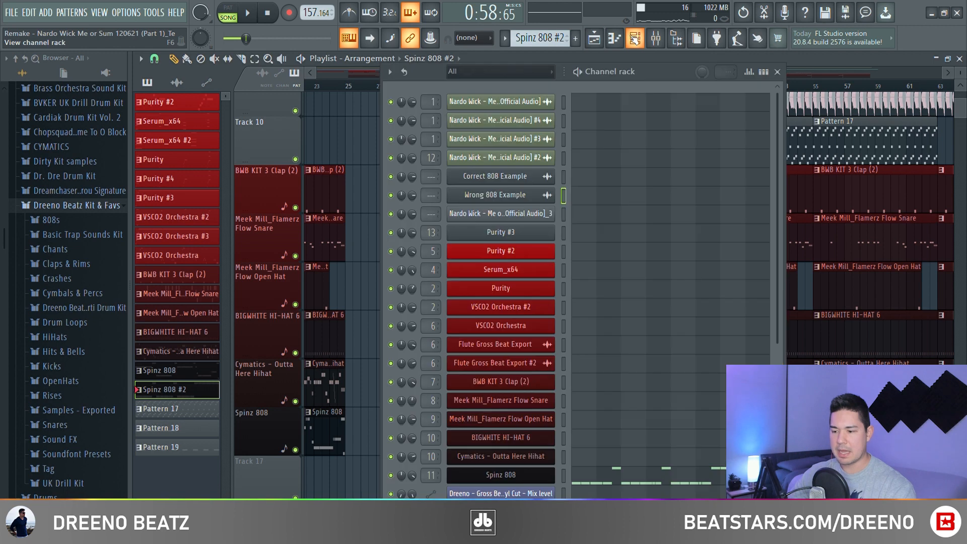
click(653, 492)
key(space)
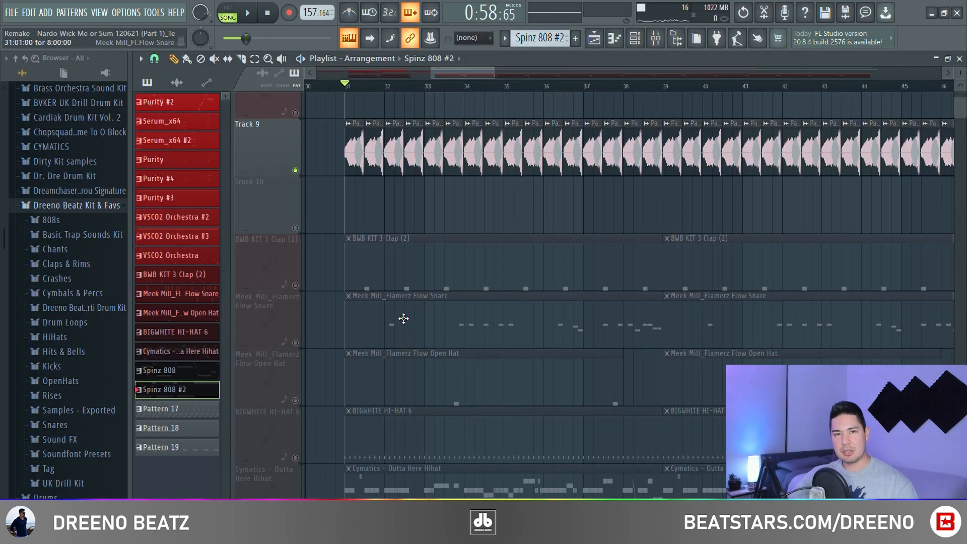
Examine the repeated Pattern 18 clips on soloed Track 9 from bar 31 and play them on their own.
drag(467, 73, 448, 76)
scroll(497, 200, up, 5)
drag(375, 267, 453, 410)
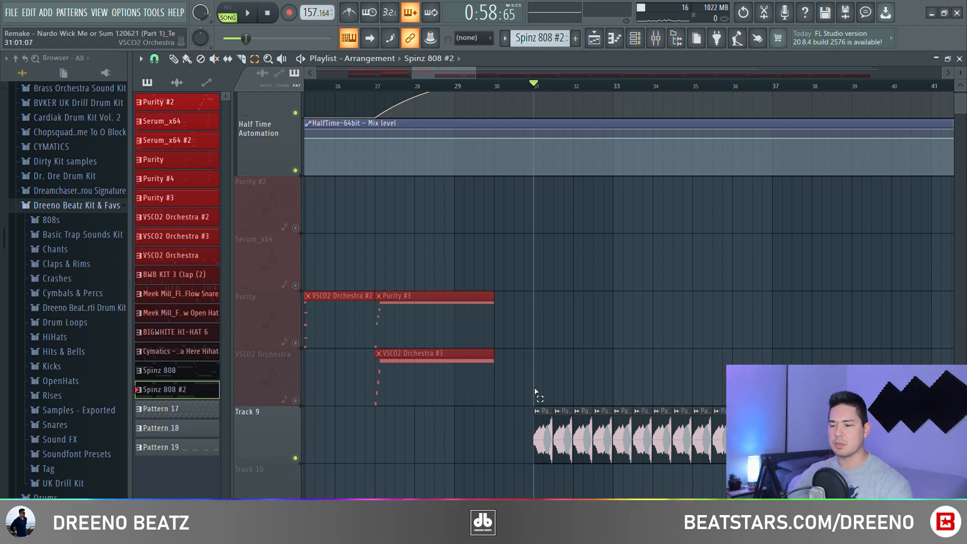
scroll(536, 391, down, 2)
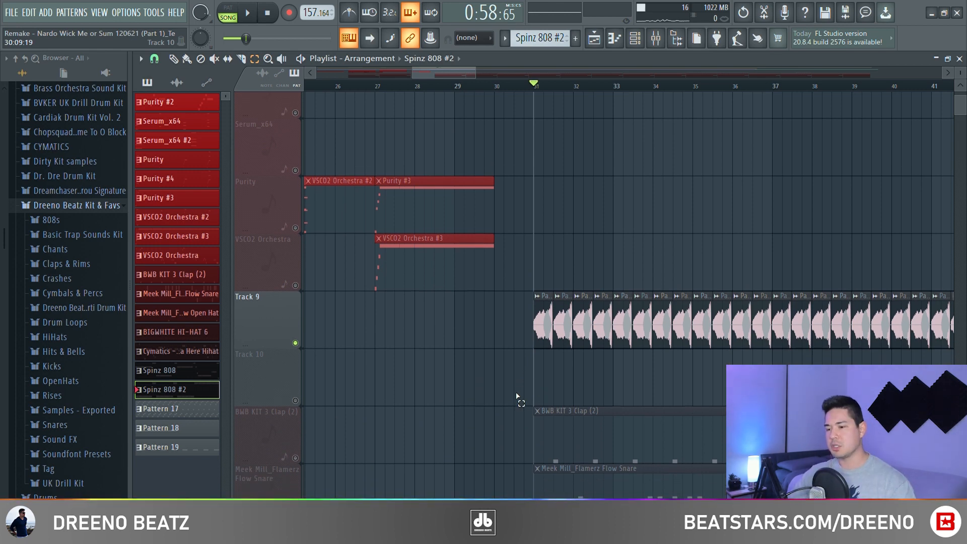
scroll(601, 385, up, 3)
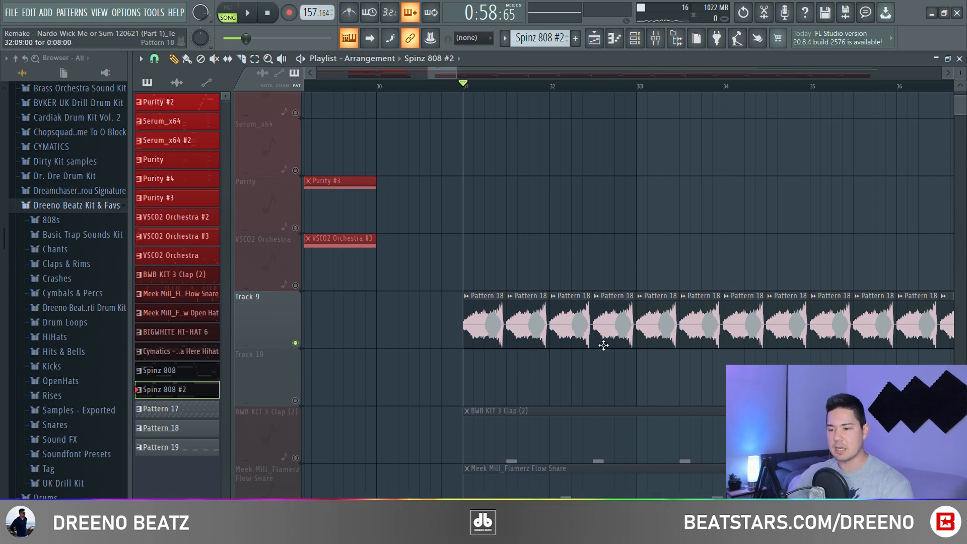
key(space)
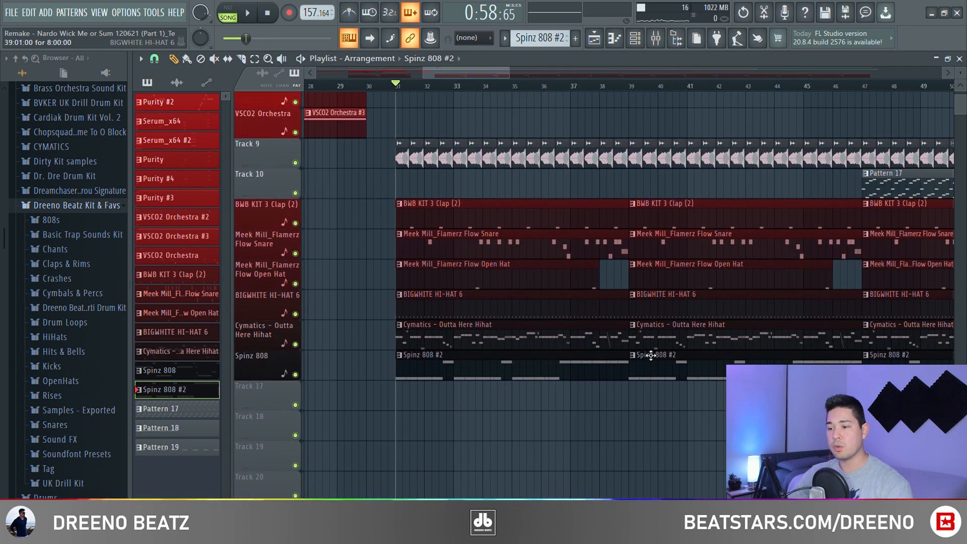
Play the second section from bar 31 with the Track 9 melody, drums and 808 together.
scroll(650, 356, down, 1)
key(space)
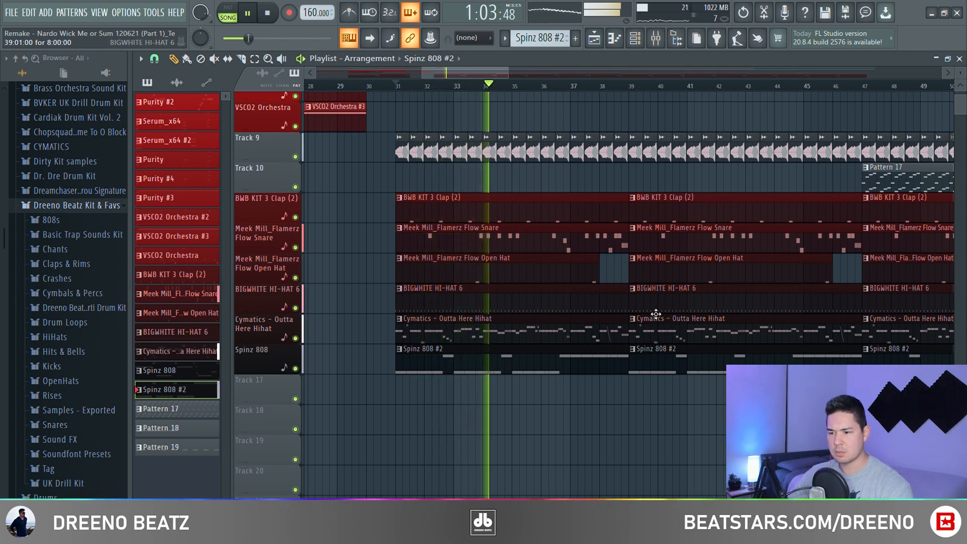
key(space)
Open the Purity #3 notes of Pattern 17, audition them, and play the full arrangement from bar 47.
drag(493, 73, 544, 77)
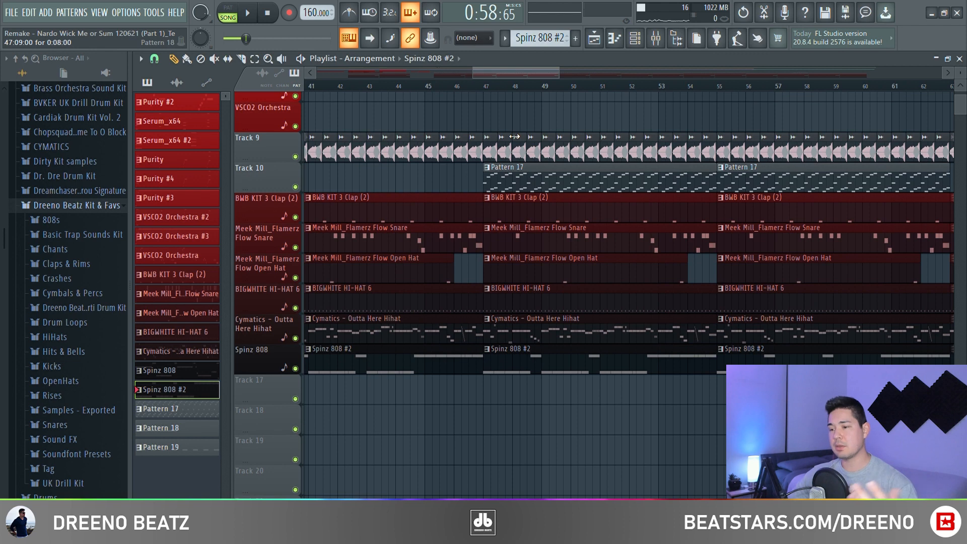
click(627, 42)
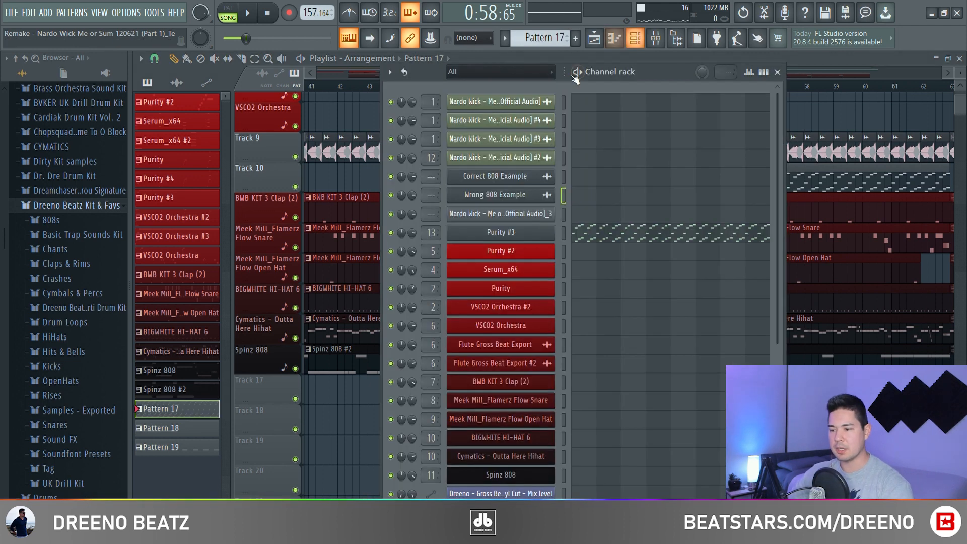
click(624, 240)
key(space)
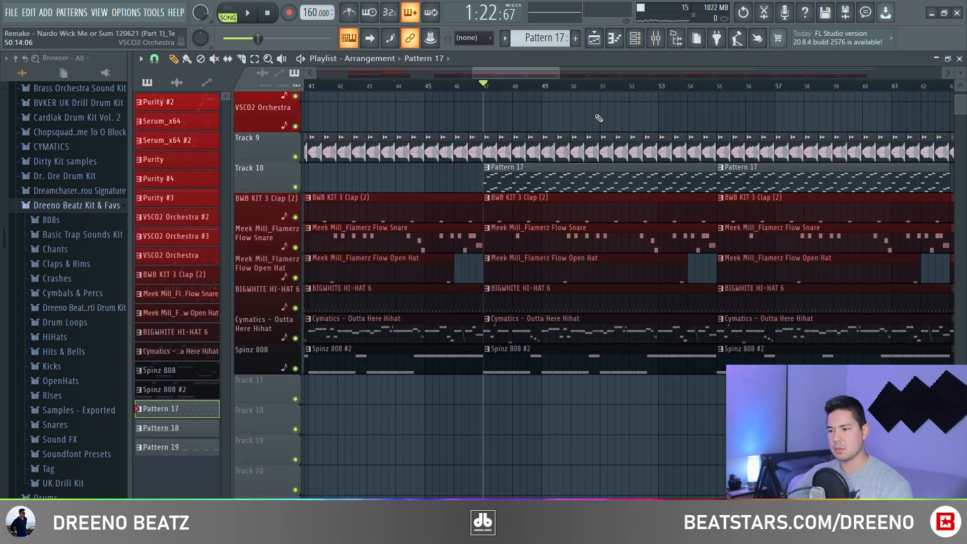
key(space)
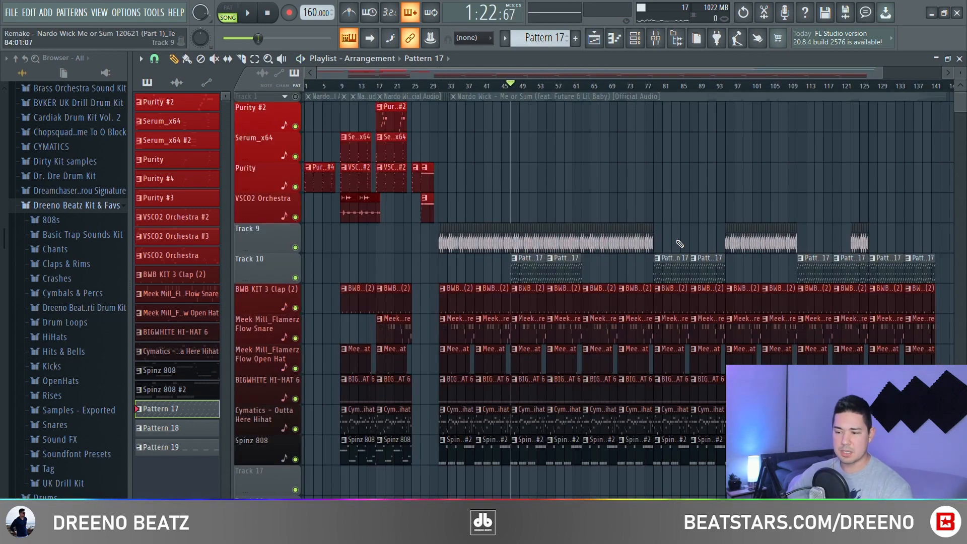
Select the last Pattern 18 clips of Track 9's first block and play the Pattern 17 part that follows them.
drag(680, 244, 607, 242)
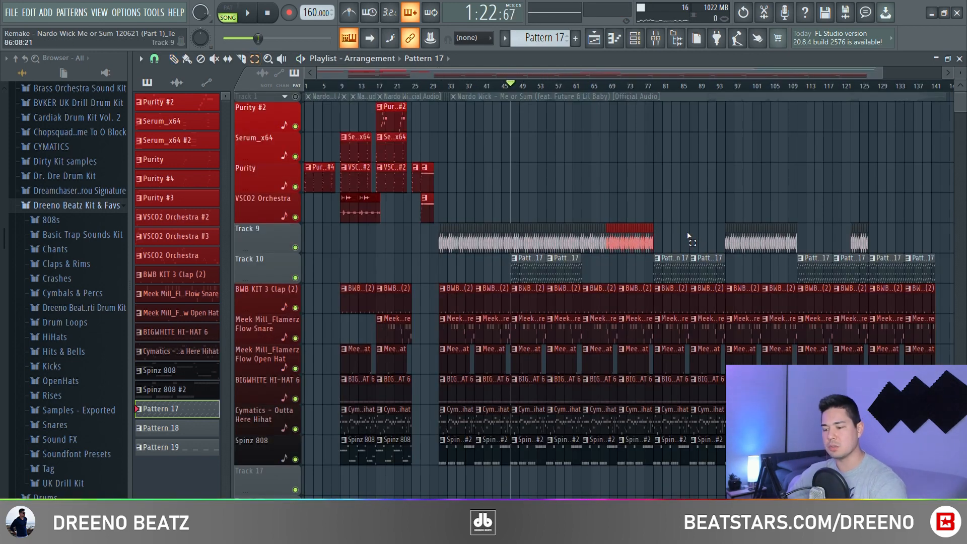
scroll(539, 80, up, 4)
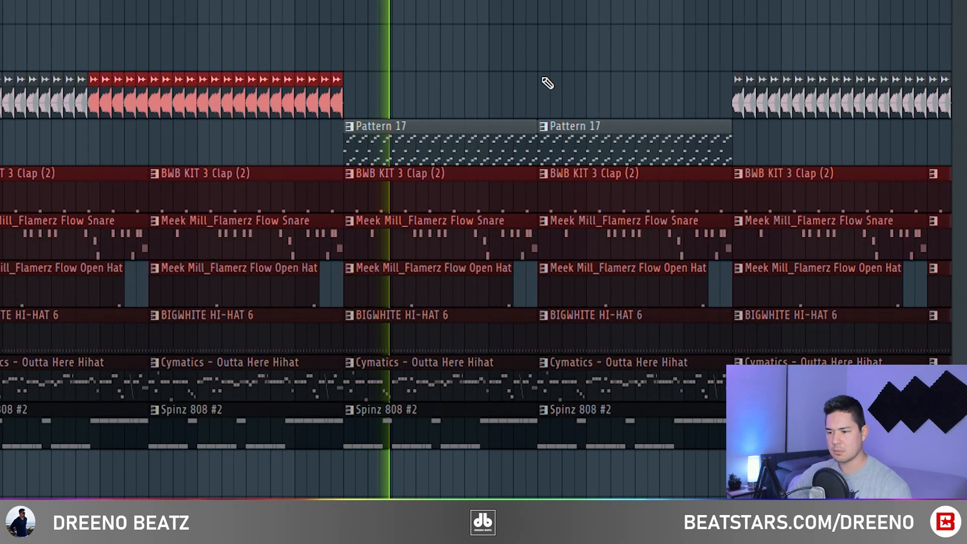
scroll(547, 83, down, 1)
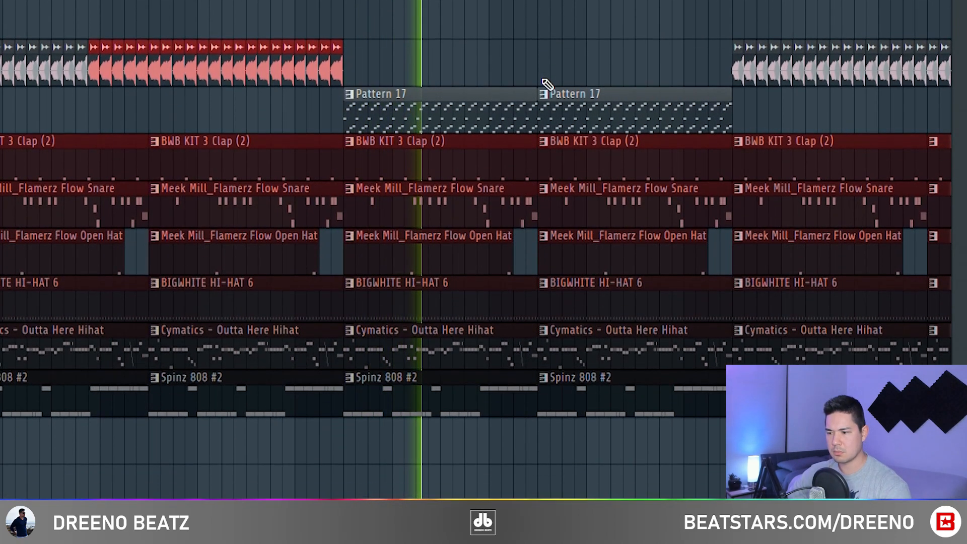